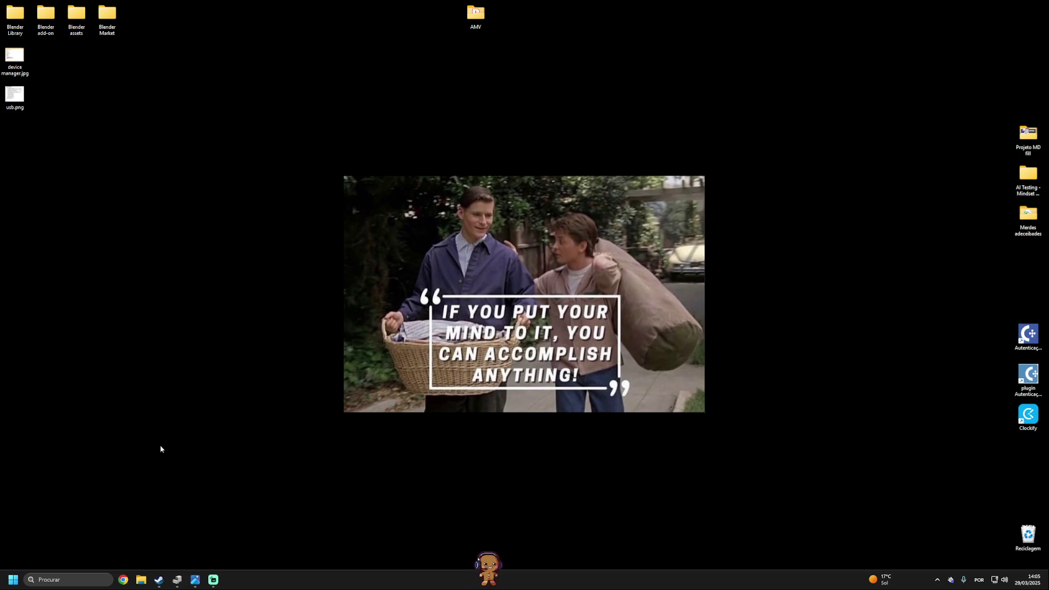
Step: Search Windows for 'device' and open Gestor de Dispositivos from the results
click(70, 583)
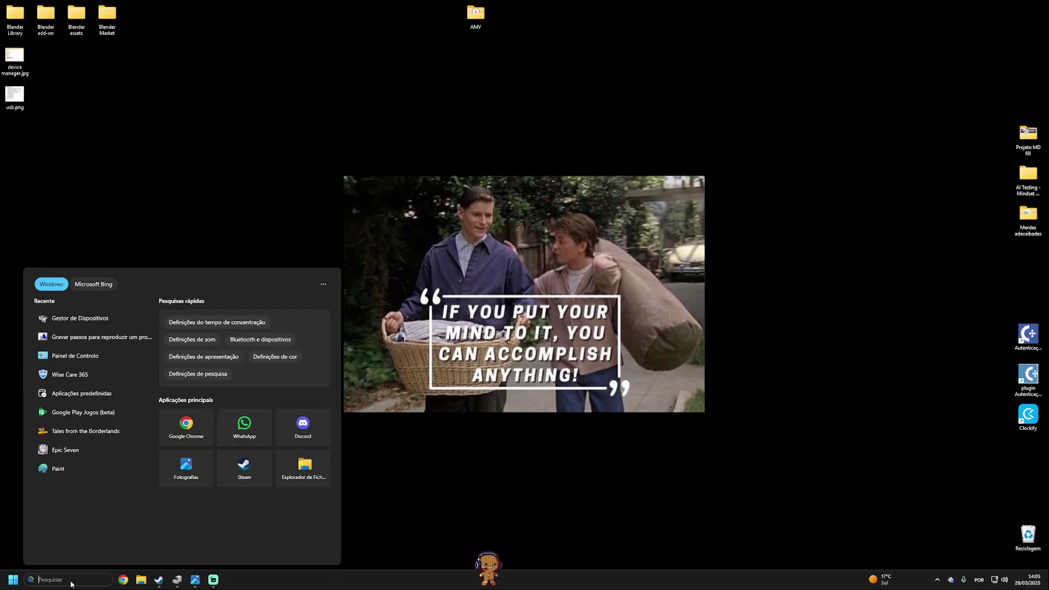
text(device)
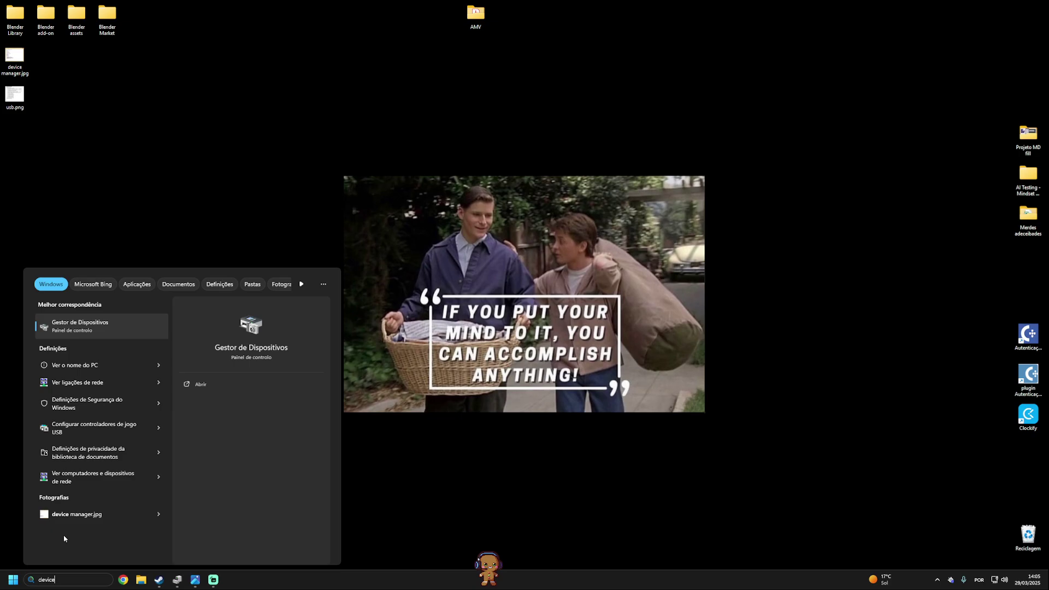
click(81, 331)
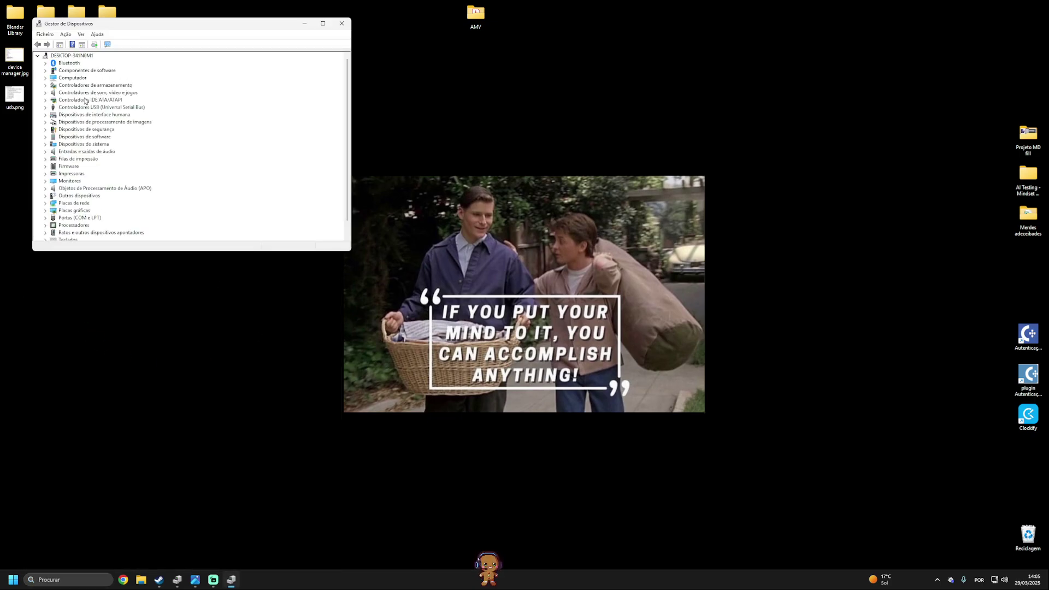
Step: Expand the storage controllers and compare the NVM Express controller against the reference screenshot
click(46, 86)
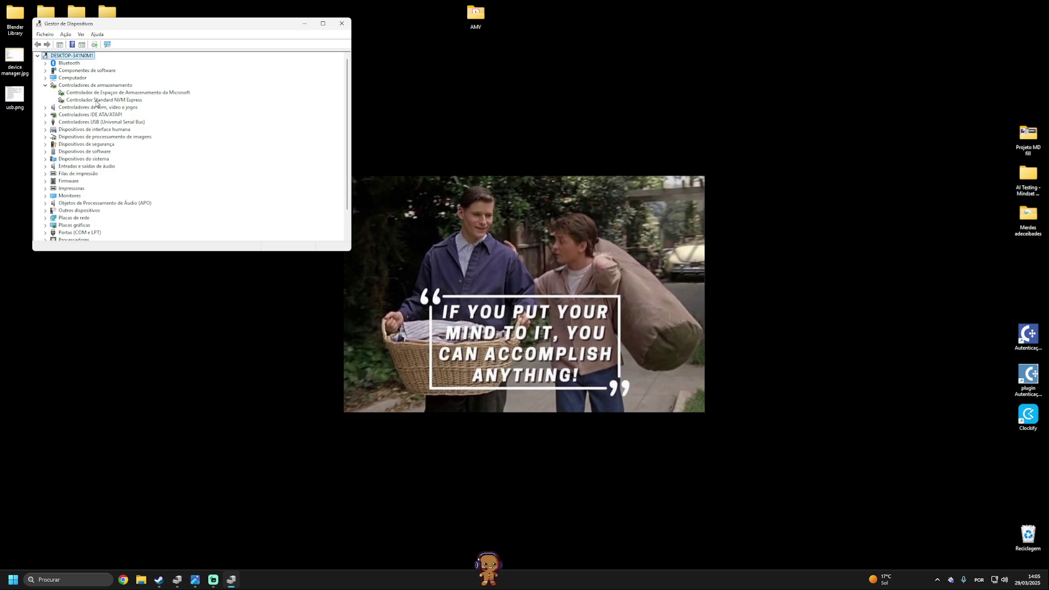
click(195, 579)
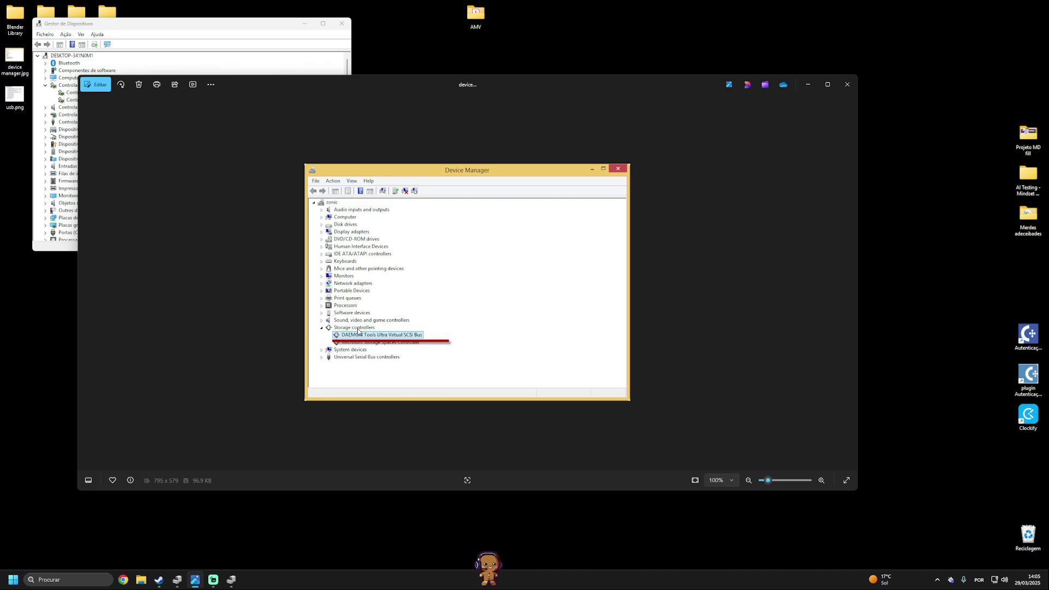
click(222, 32)
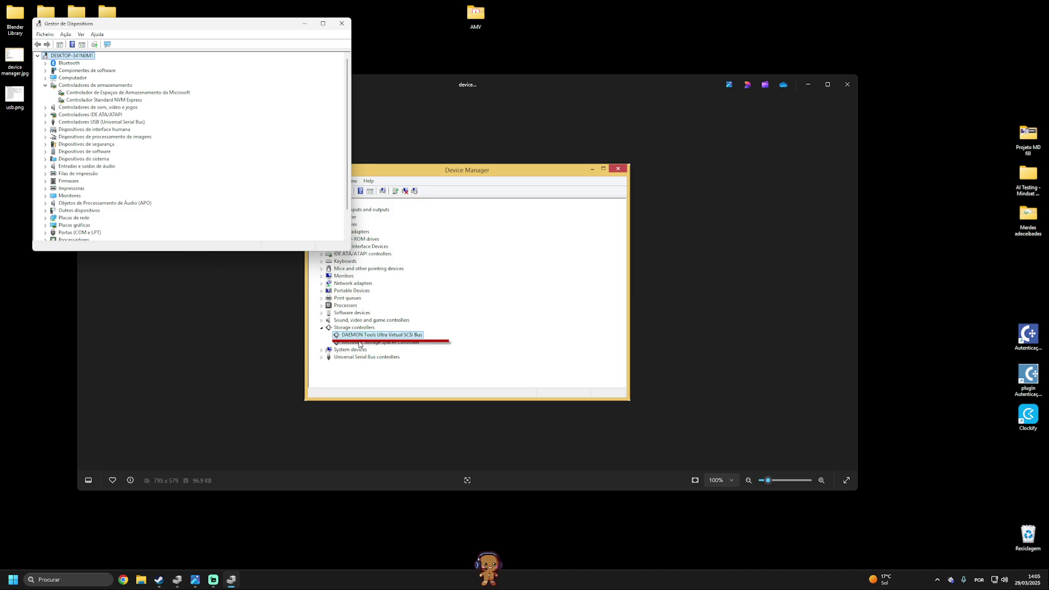
right_click(97, 100)
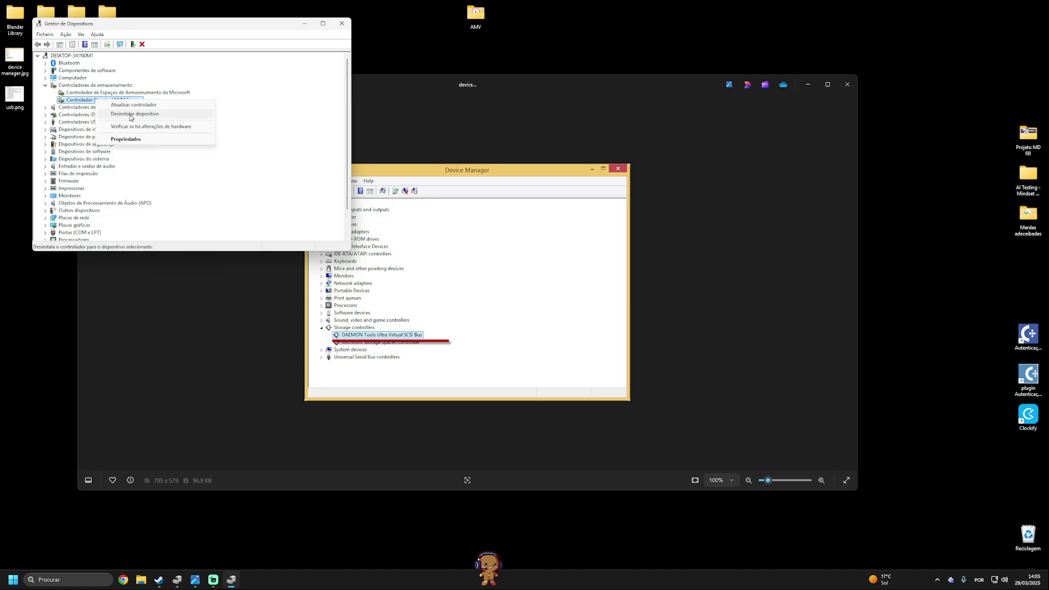
click(533, 148)
Step: Show the usb.png screenshot, then expand the USB controllers and inspect a USB composite device
key(Right)
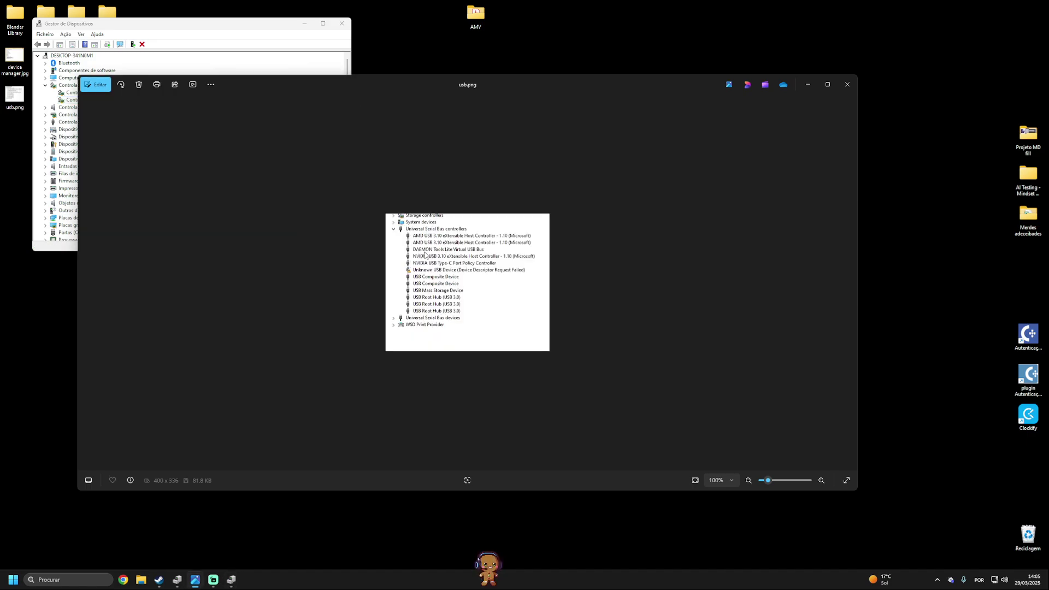
click(183, 18)
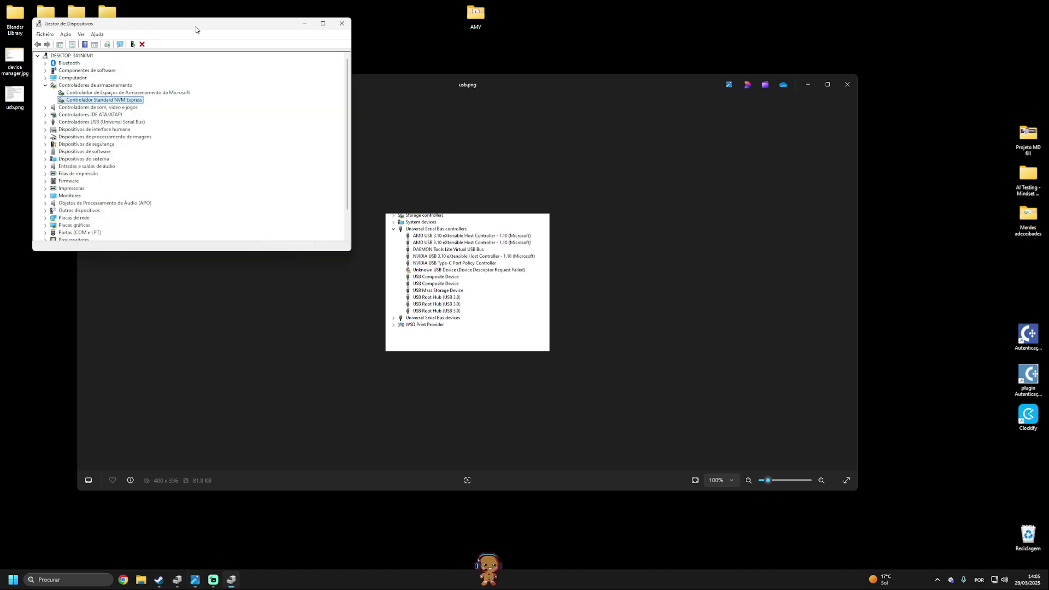
click(46, 122)
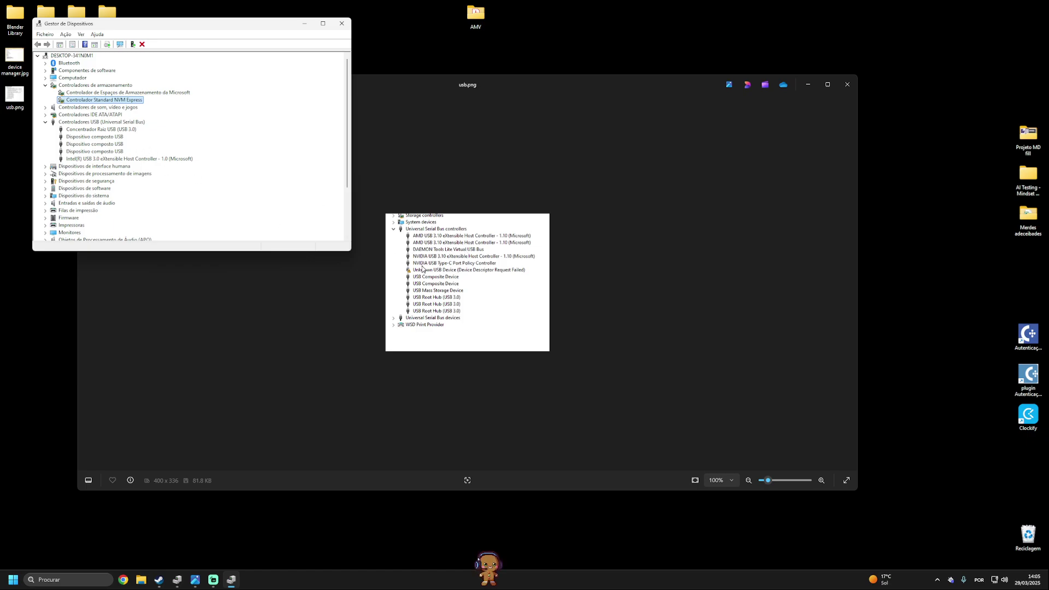
right_click(98, 144)
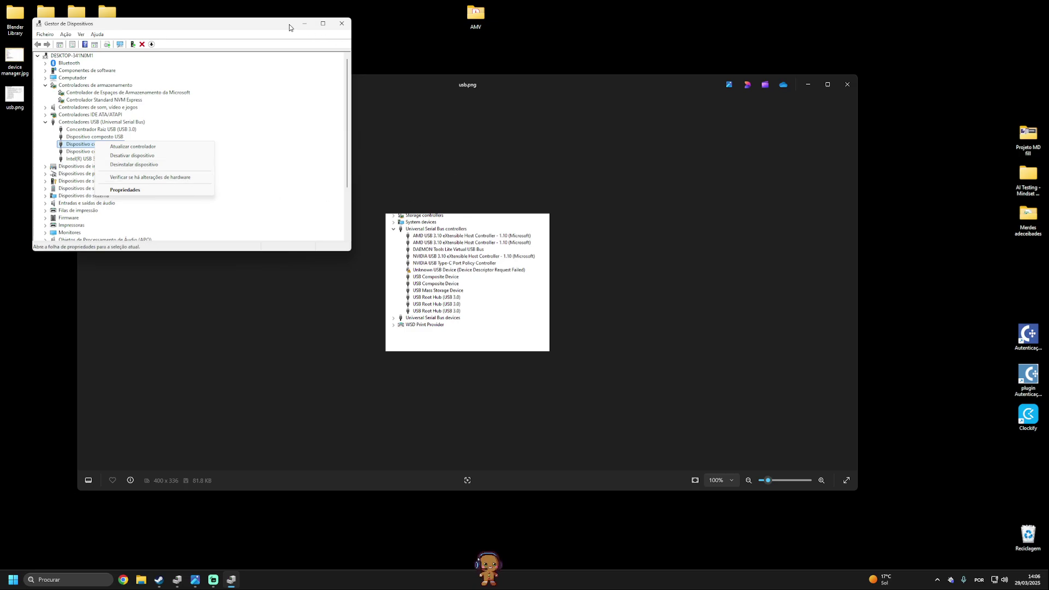
Step: Minimize Device Manager and the photo viewer, and bring the Steam window back
click(305, 23)
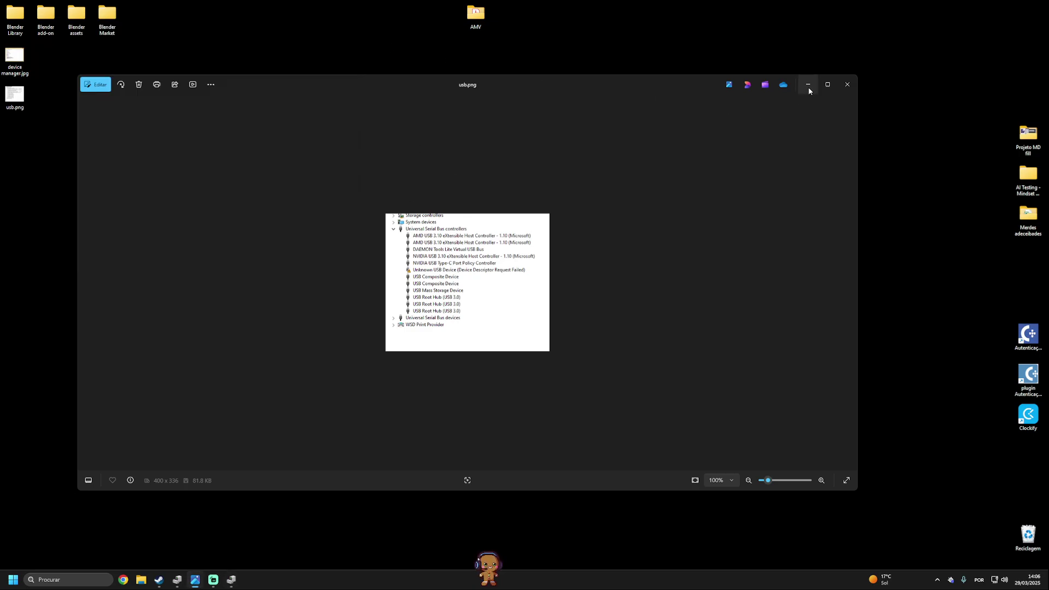
click(808, 87)
mouse_move(177, 579)
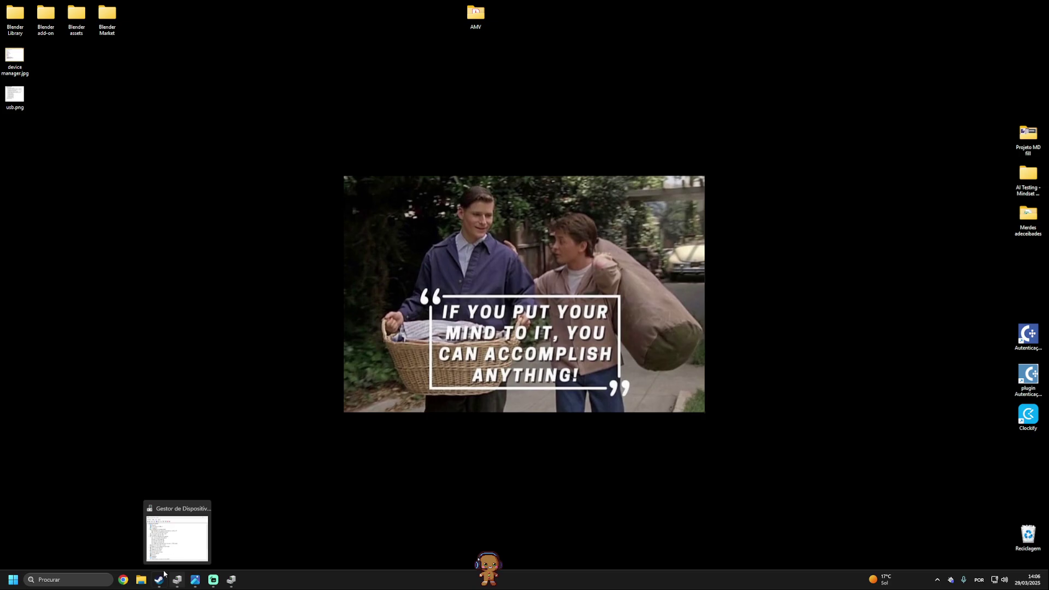
click(160, 581)
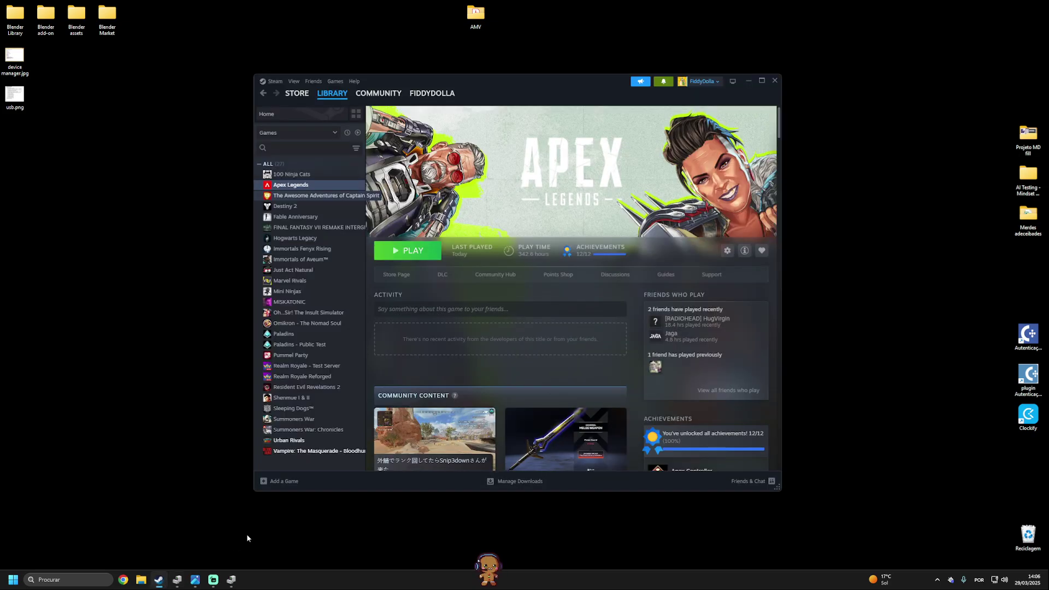
Step: Start Apex Legends with PLAY on its Steam library page
click(414, 250)
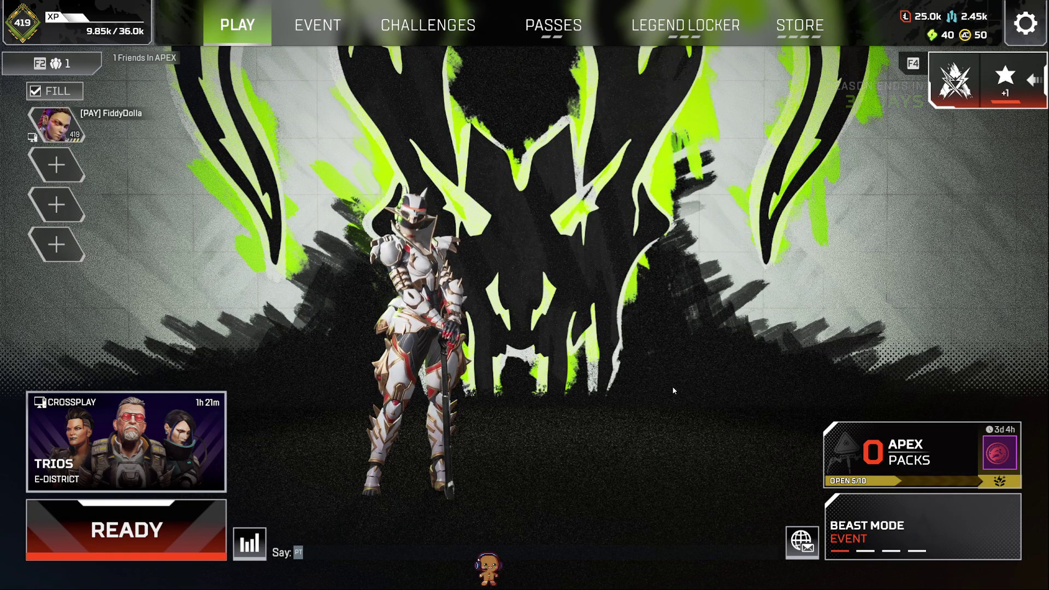
Step: Bring up the Apex Legends in-game menu and choose Exit to Desktop
key(Escape)
click(539, 340)
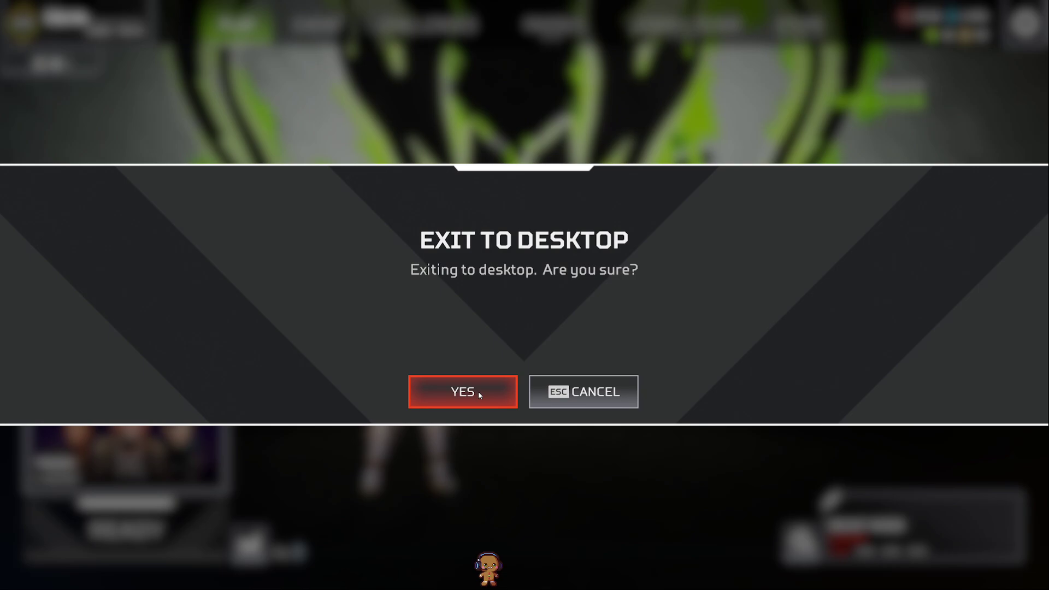